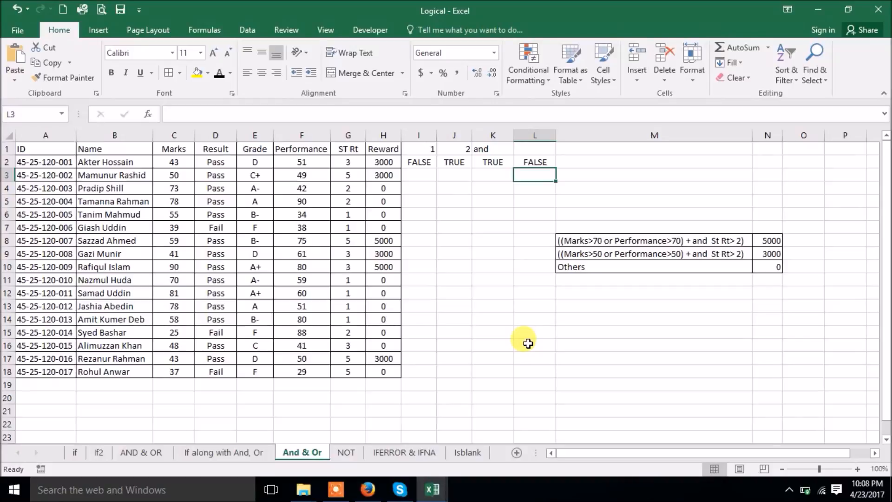
Step: Clear the contents of I1:L4 and the Reward values in H2:H18
{"action": "left_click_drag", "start_coordinate": [424, 149], "coordinate": [536, 193]}
{"action": "key", "text": "Delete"}
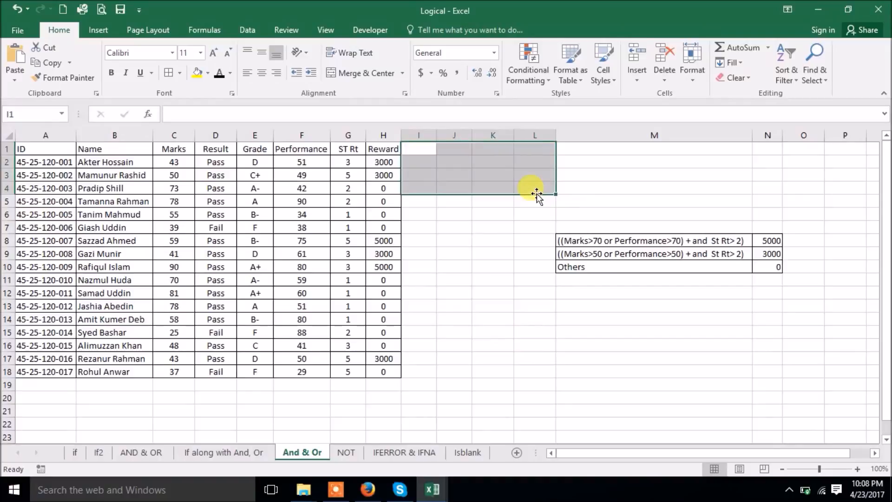
{"action": "left_click_drag", "start_coordinate": [383, 163], "coordinate": [396, 367]}
{"action": "key", "text": "Delete"}
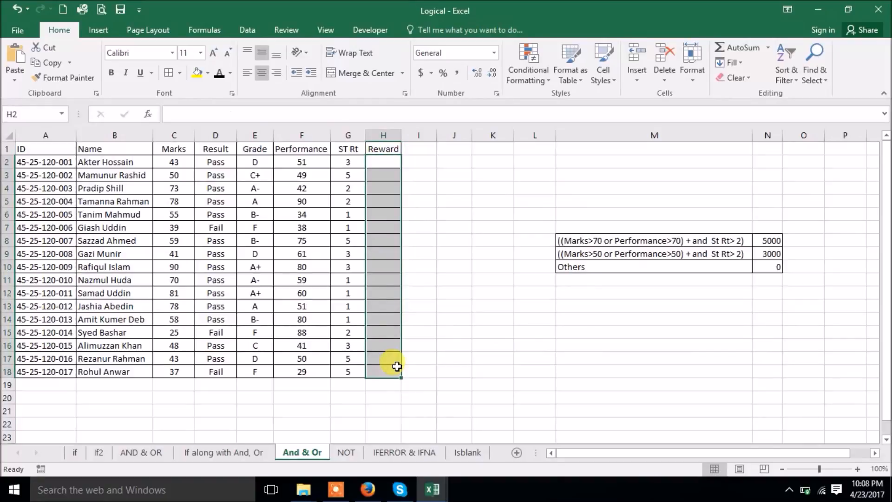
{"action": "left_click", "coordinate": [582, 238]}
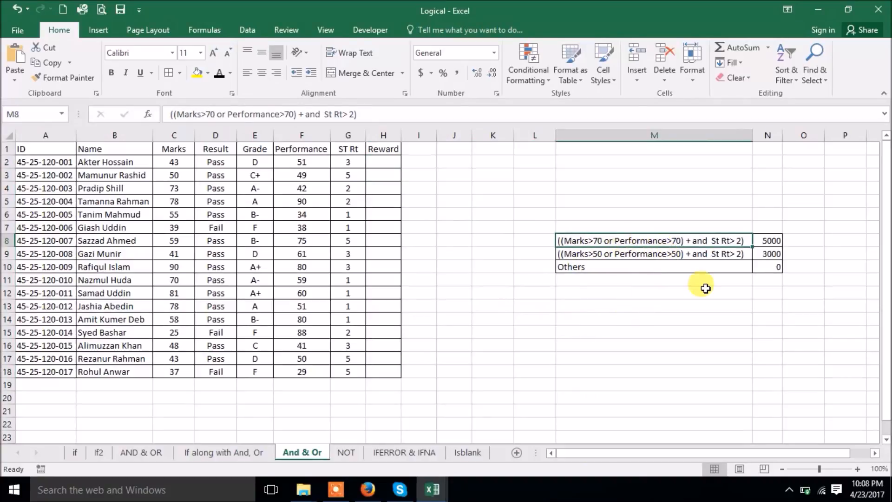
{"action": "left_click", "coordinate": [351, 164]}
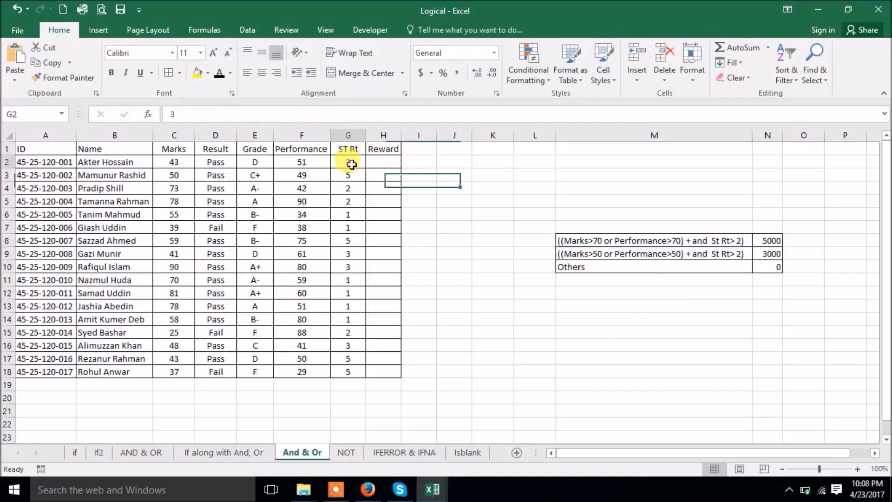
{"action": "left_click", "coordinate": [378, 162]}
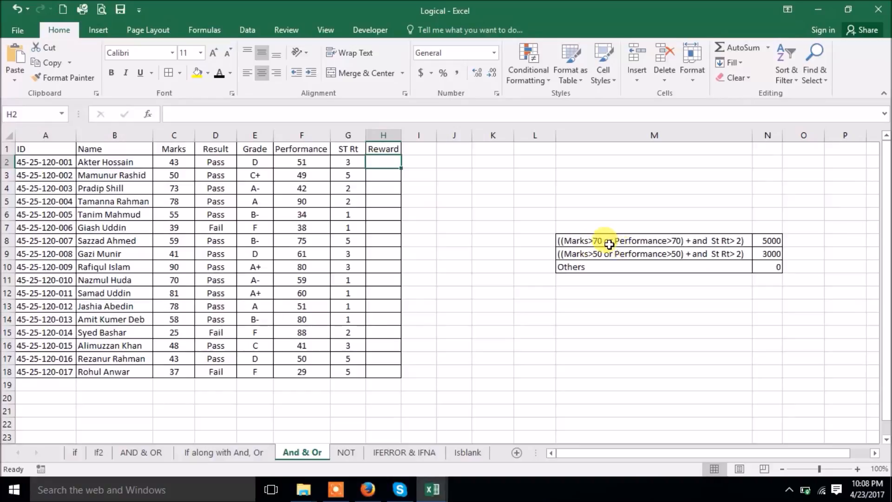
{"action": "left_click", "coordinate": [579, 241]}
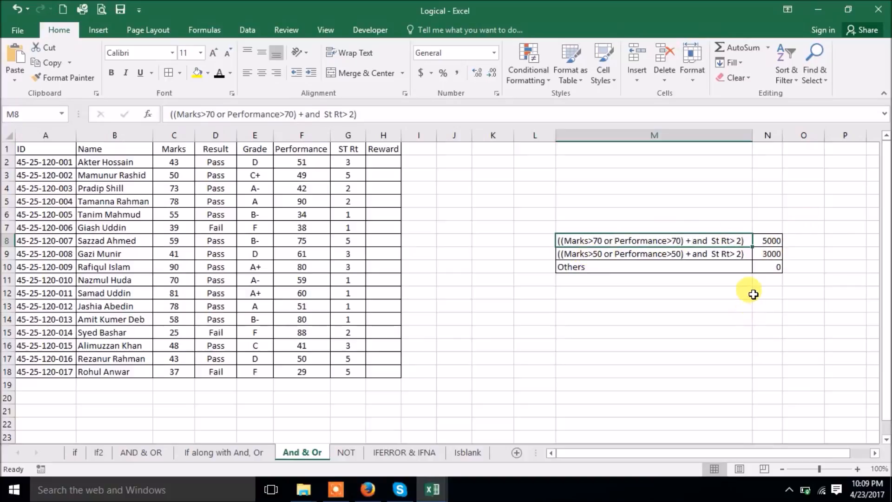
Step: Start the reward formula in H2 with nested IF, AND and OR functions: =IF(AND(OR(
{"action": "left_click", "coordinate": [381, 162]}
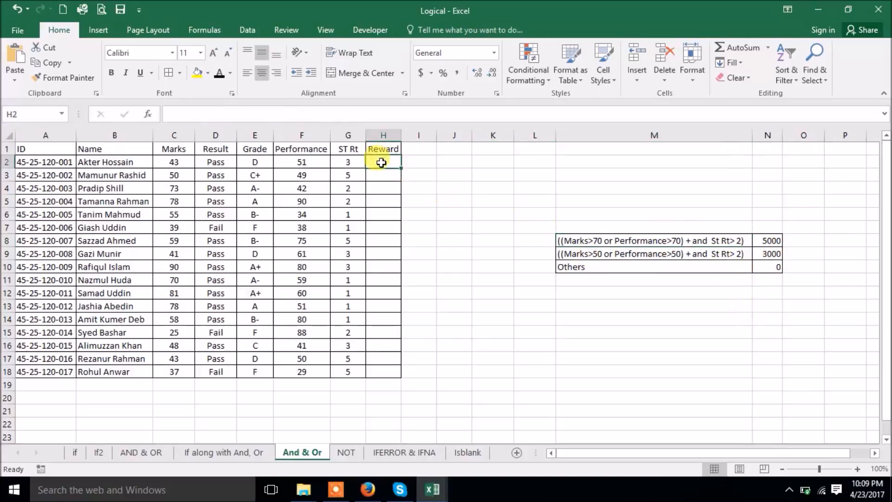
{"action": "type", "text": "=if"}
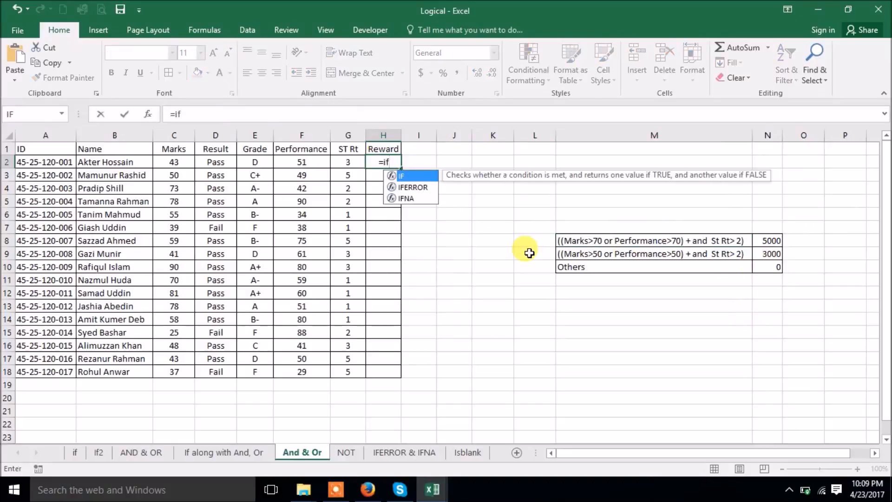
{"action": "key", "text": "Tab"}
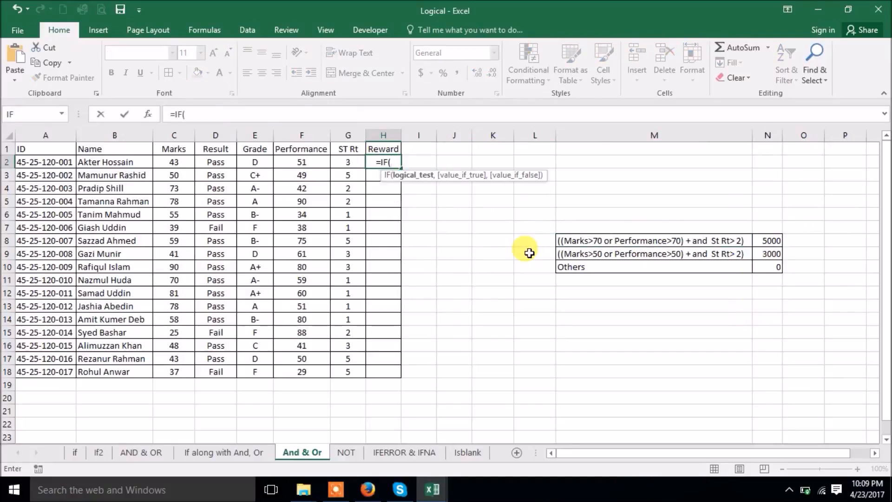
{"action": "type", "text": "and"}
{"action": "key", "text": "Tab"}
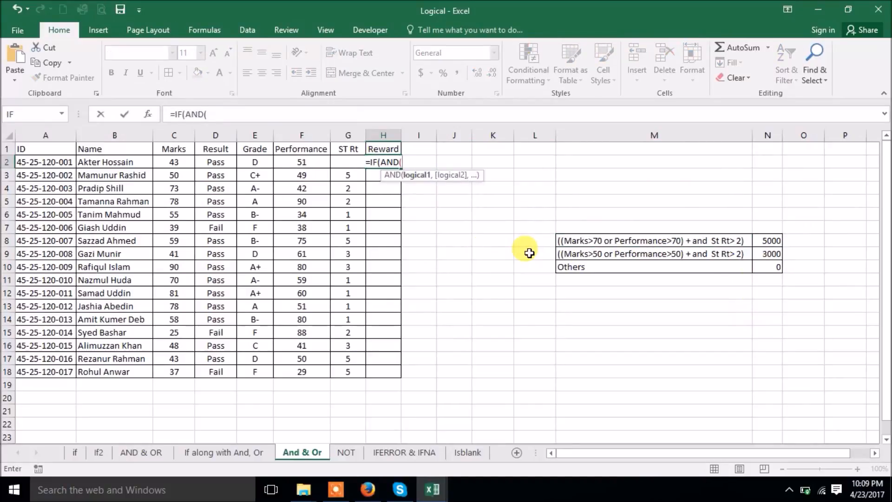
{"action": "type", "text": "or"}
{"action": "key", "text": "Tab"}
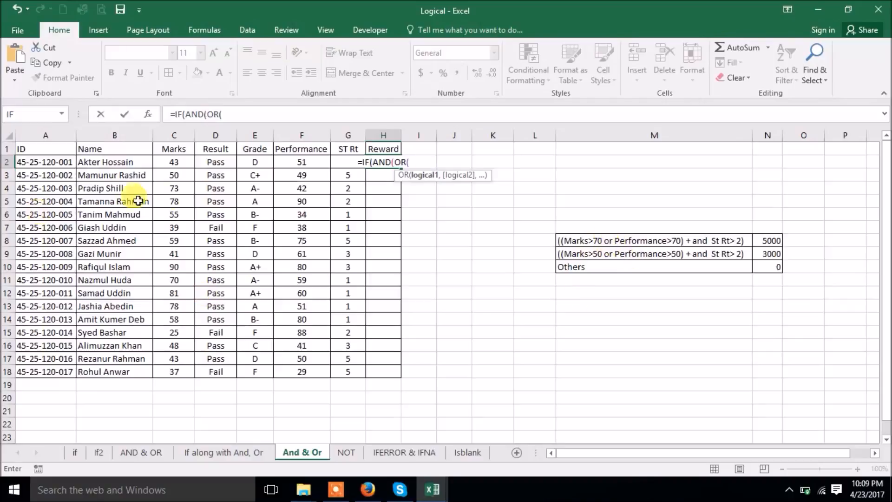
Step: Enter c3>=70 and f2>=70 as the OR conditions of the H2 formula and close the OR function
{"action": "type", "text": "c3>"}
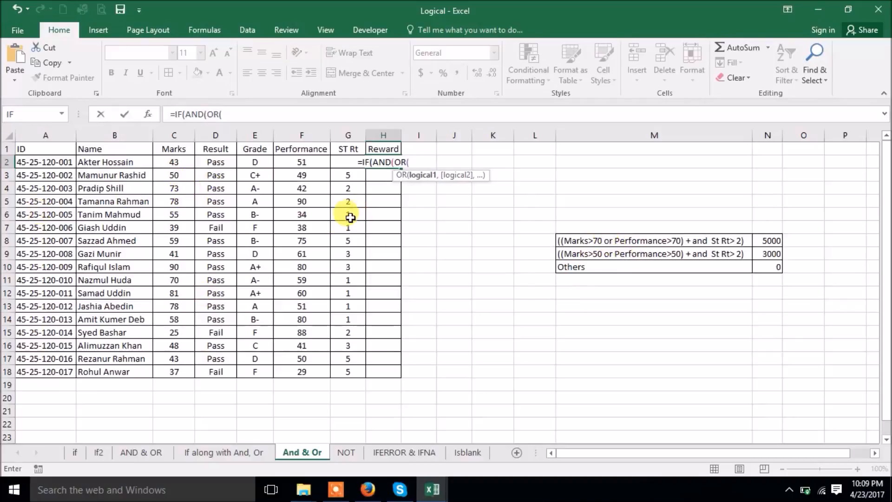
{"action": "type", "text": "="}
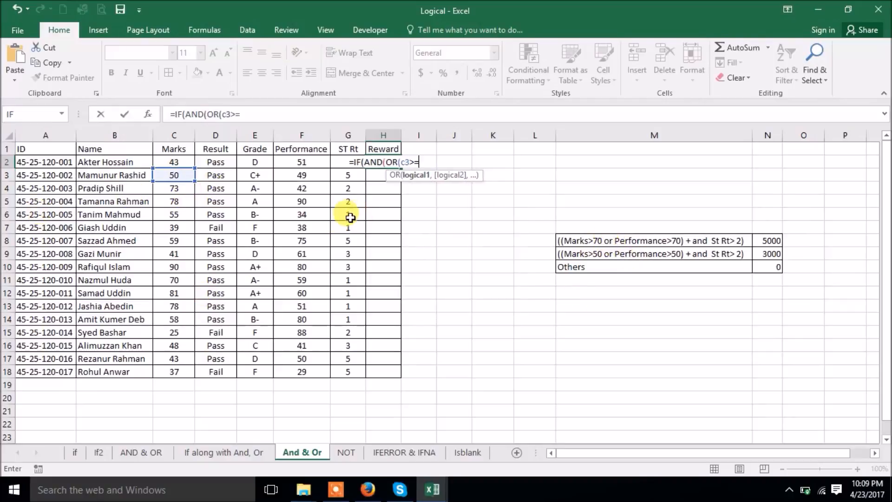
{"action": "type", "text": "70"}
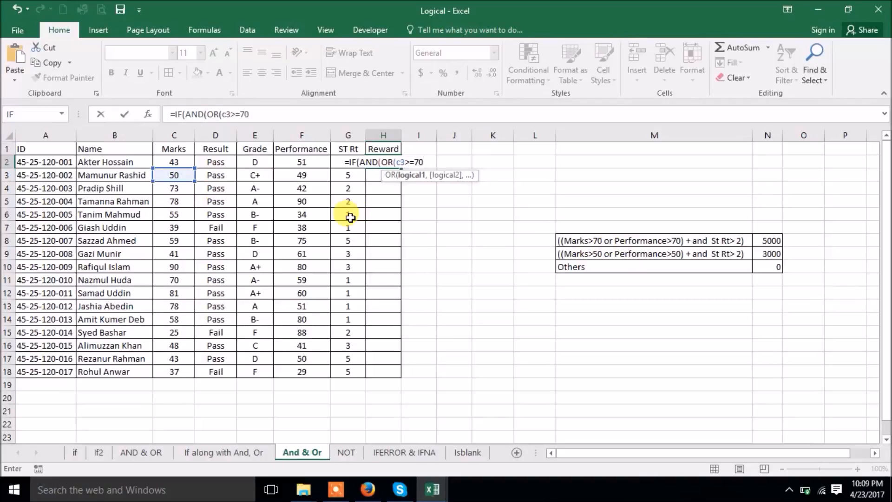
{"action": "type", "text": ","}
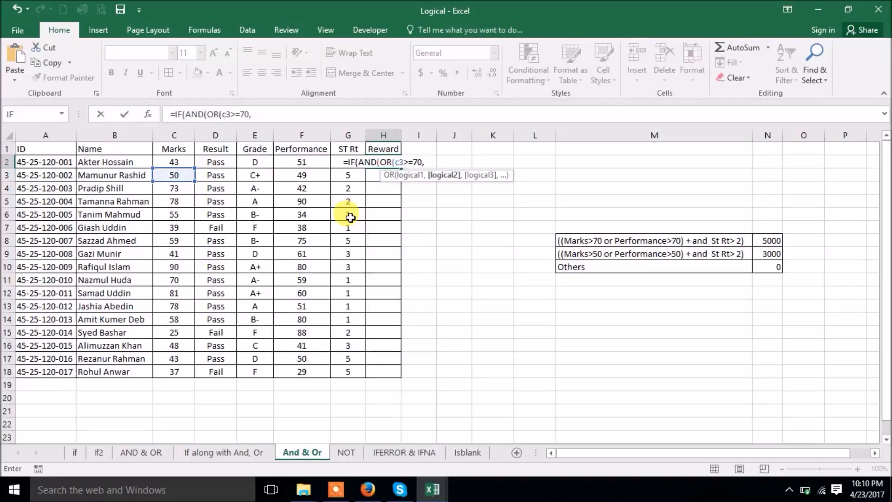
{"action": "type", "text": "f"}
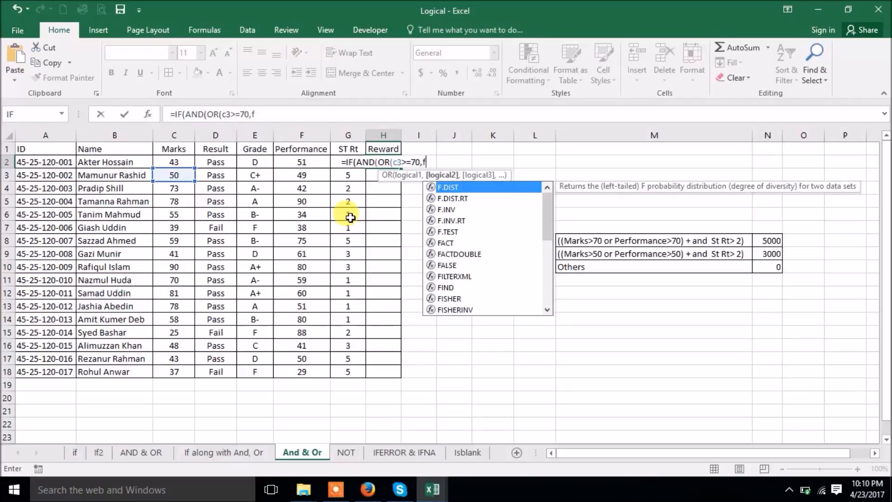
{"action": "type", "text": "2>="}
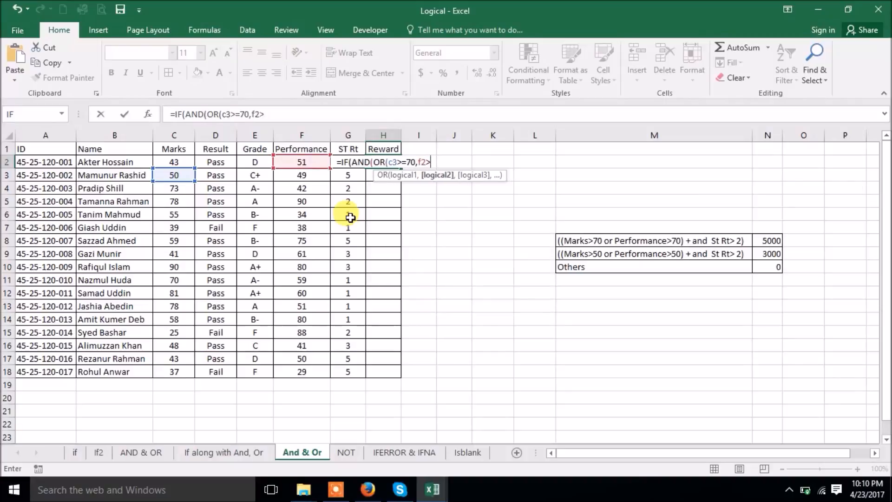
{"action": "type", "text": "70"}
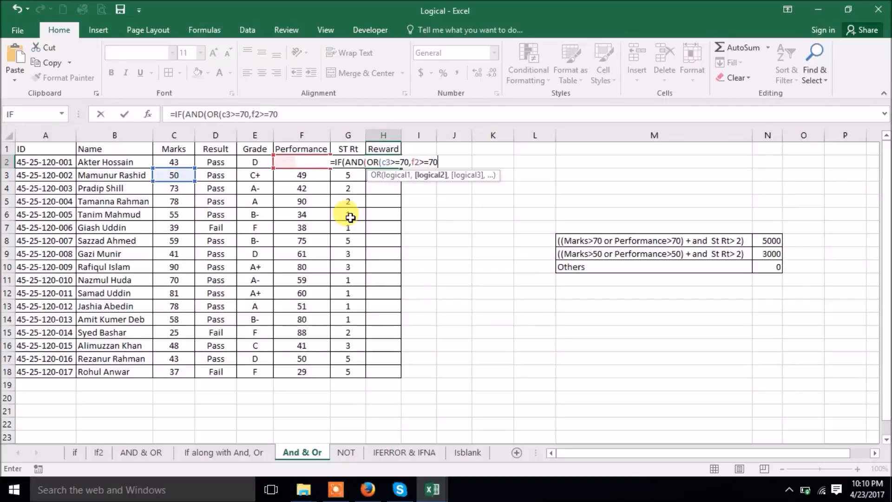
{"action": "type", "text": ")"}
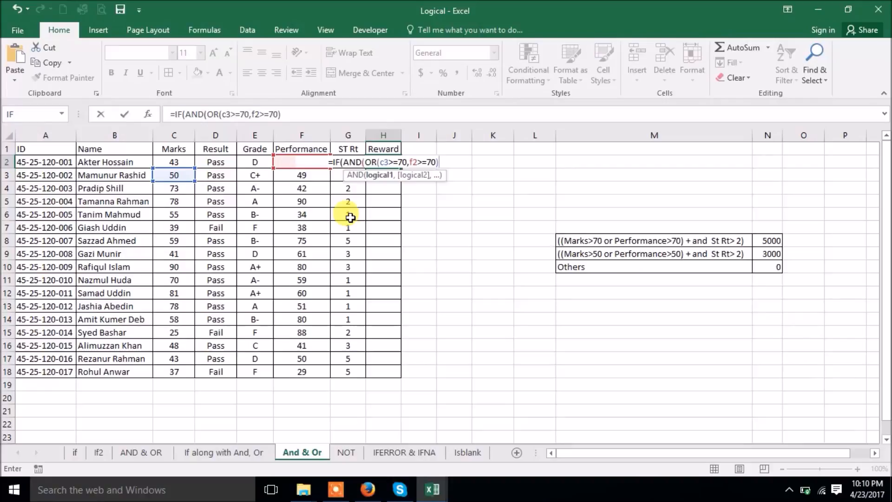
Step: Correct the marks reference in the formula's OR function to c2
{"action": "left_click", "coordinate": [385, 162]}
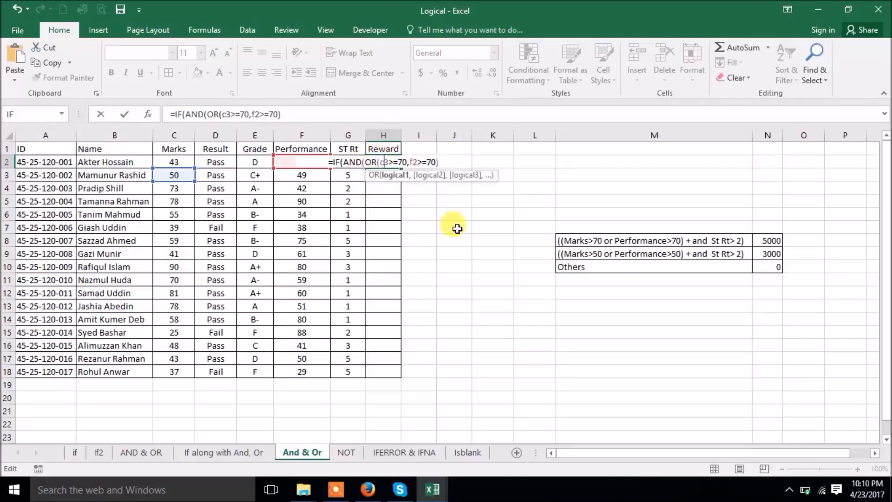
{"action": "key", "text": "BackSpace"}
{"action": "type", "text": "2"}
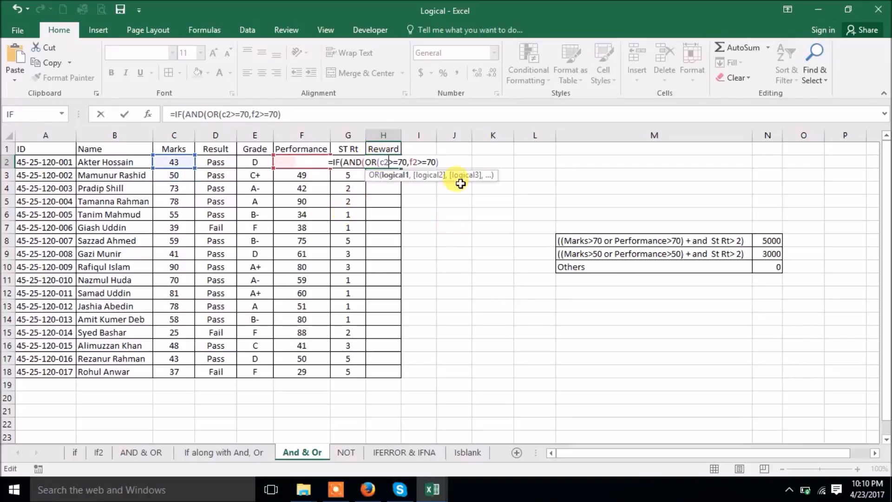
Step: Complete the AND test with g2>2 and set 5000 as the IF function's value if true
{"action": "left_click", "coordinate": [453, 158]}
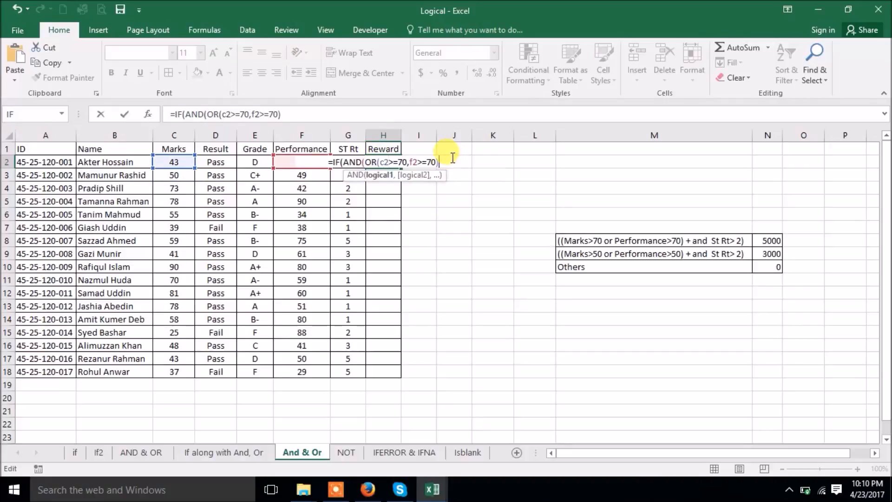
{"action": "type", "text": ","}
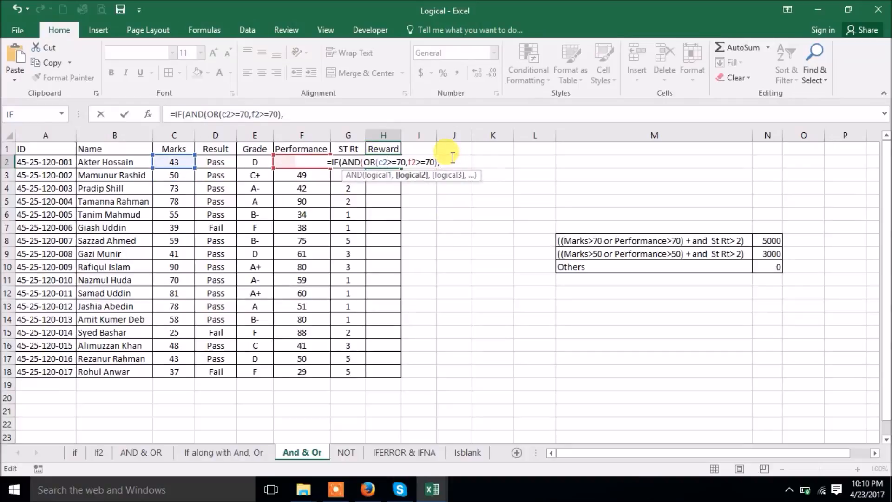
{"action": "type", "text": "g"}
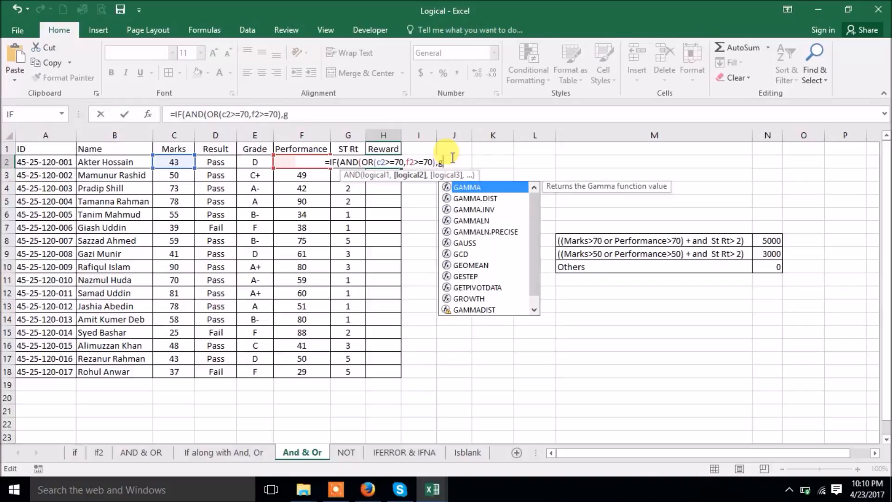
{"action": "type", "text": "2>="}
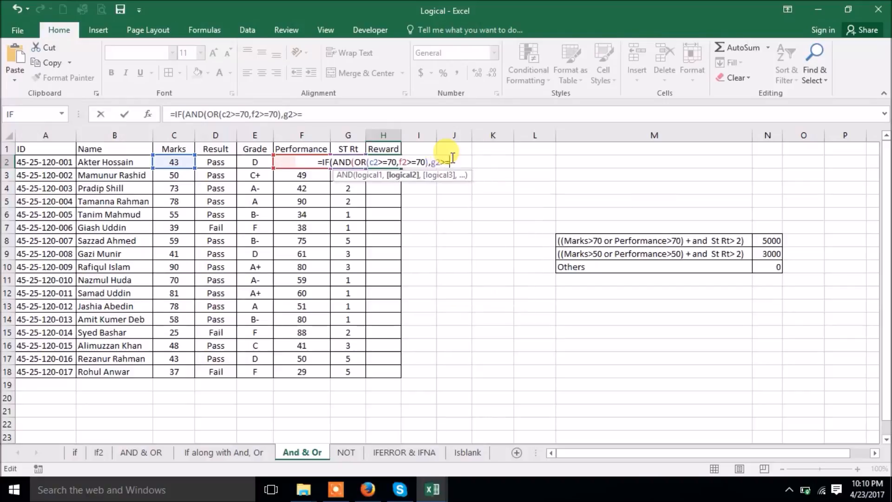
{"action": "key", "text": "BackSpace"}
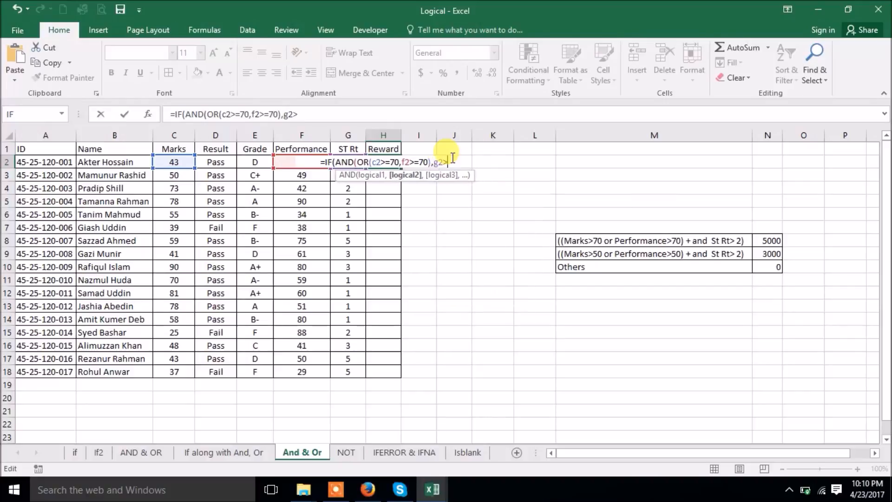
{"action": "type", "text": "2"}
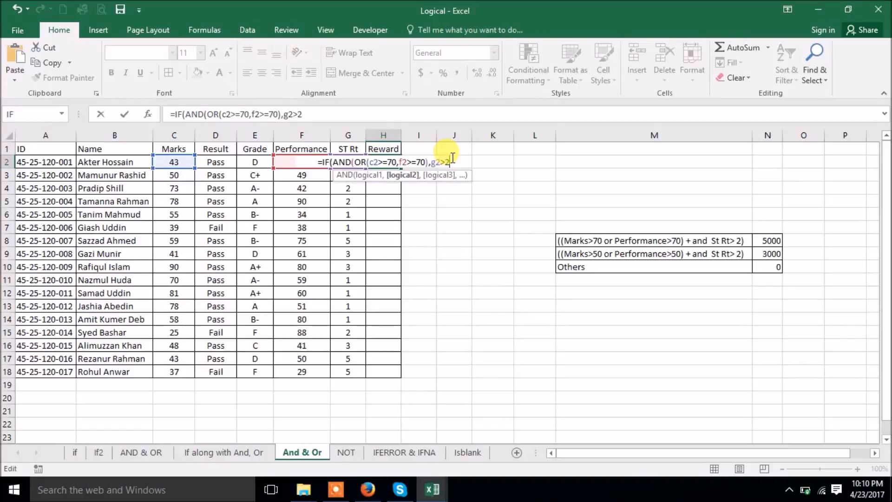
{"action": "type", "text": "),"}
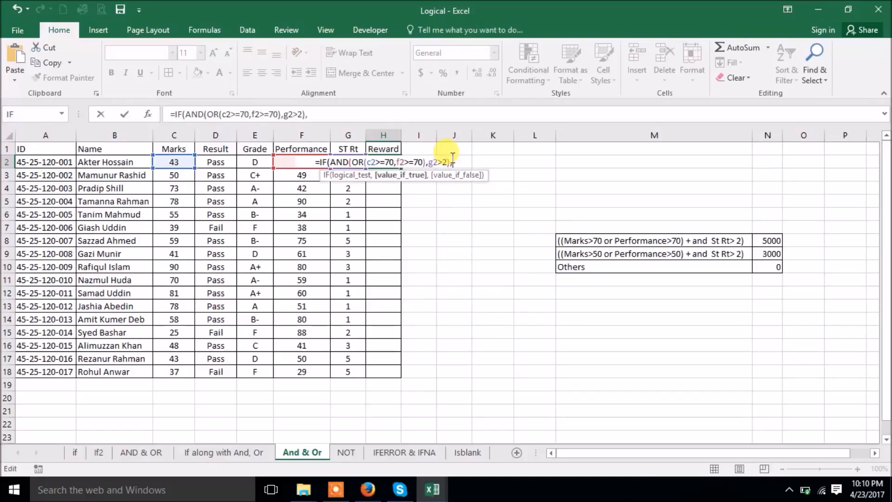
{"action": "type", "text": "5000"}
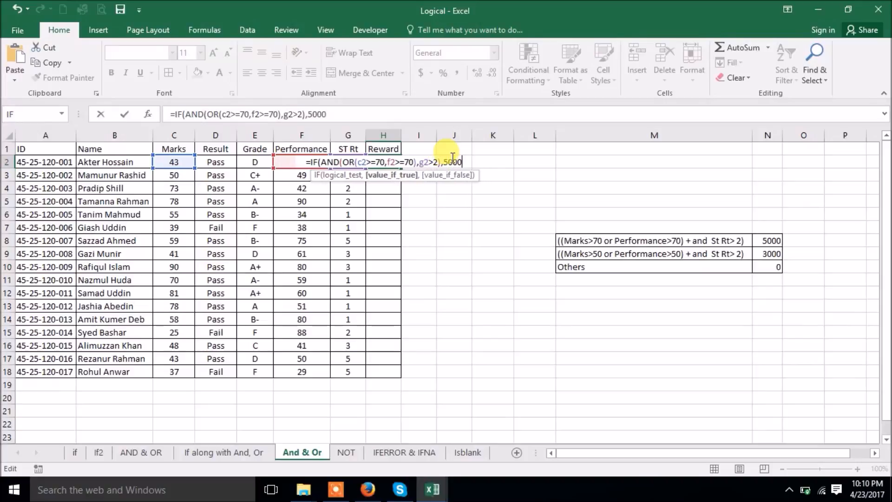
{"action": "type", "text": ","}
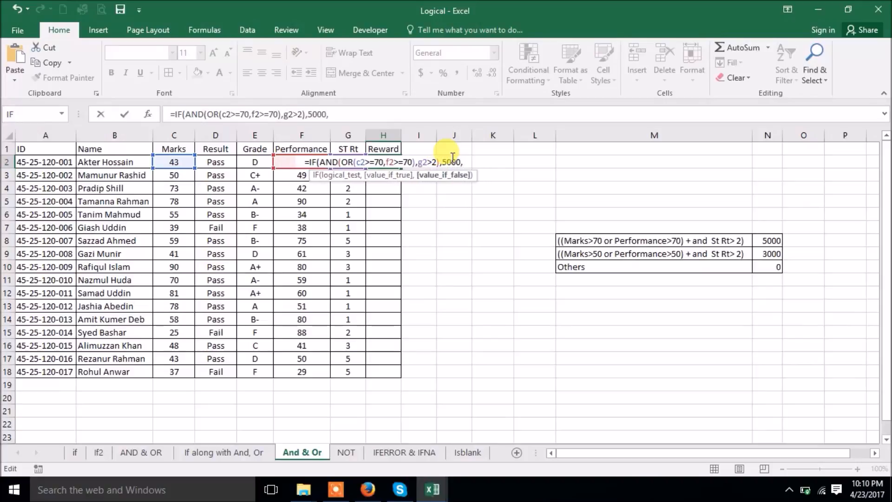
Step: Nest a second IF with AND and OR functions as the H2 formula's value if false: IF(AND(OR(
{"action": "type", "text": "if"}
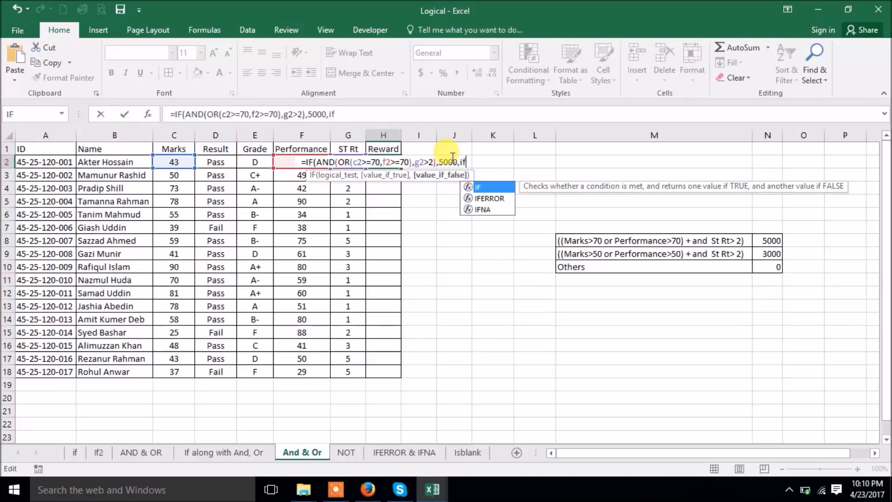
{"action": "key", "text": "Tab"}
{"action": "type", "text": "and"}
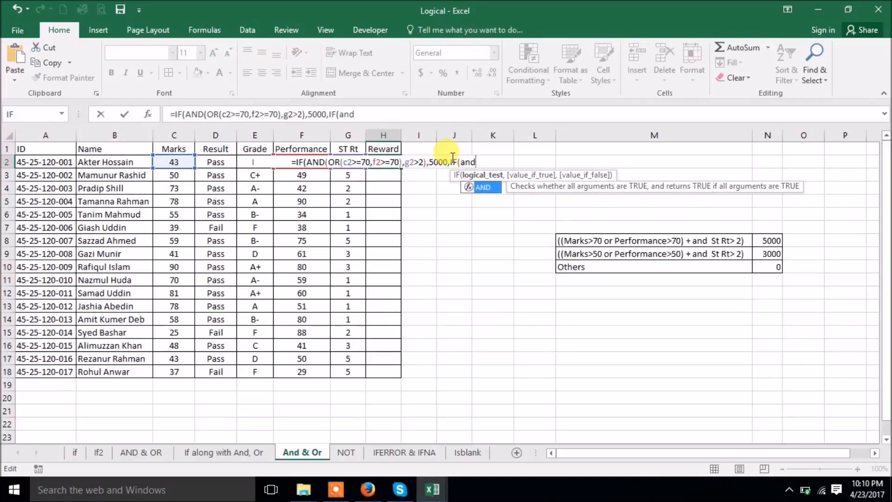
{"action": "key", "text": "Tab"}
{"action": "type", "text": "o"}
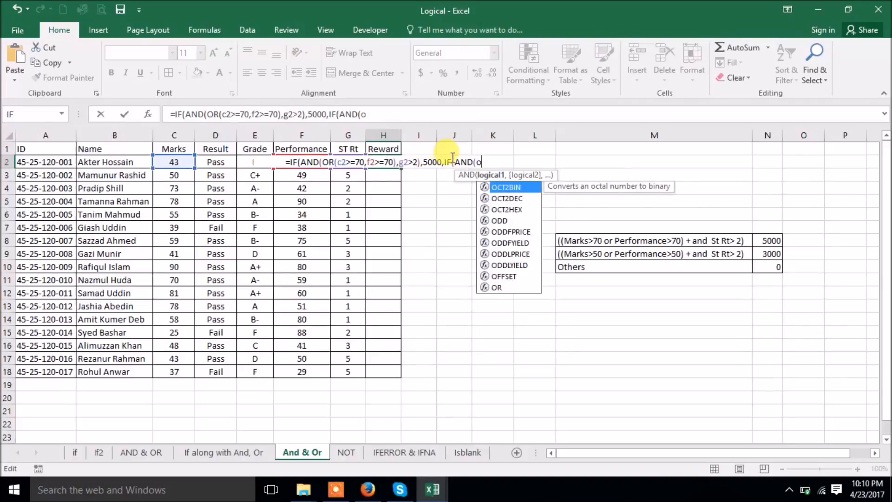
{"action": "type", "text": "r"}
{"action": "key", "text": "Tab"}
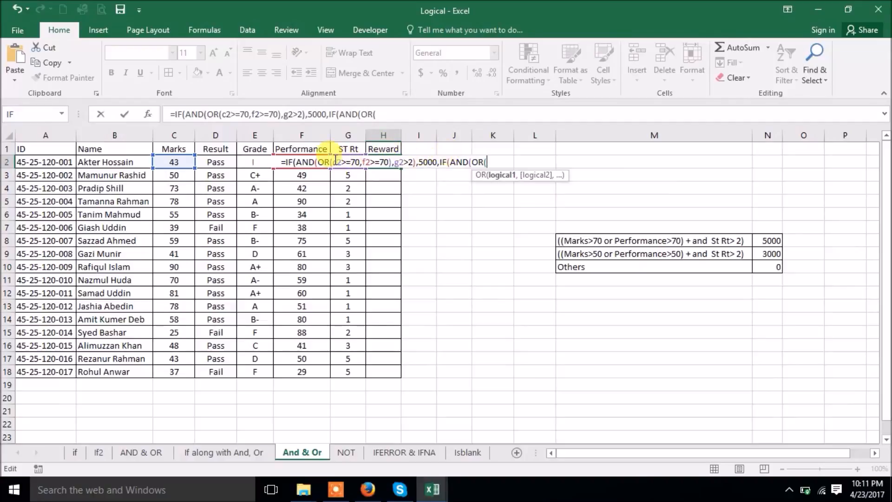
Step: Enter c2>=50 and f2>=50 as the nested OR conditions and close that OR function
{"action": "type", "text": "c2"}
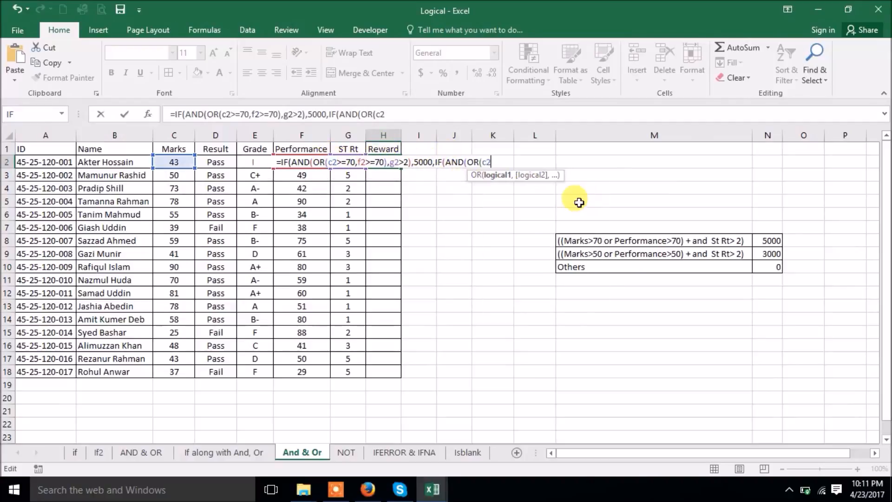
{"action": "type", "text": ">=5"}
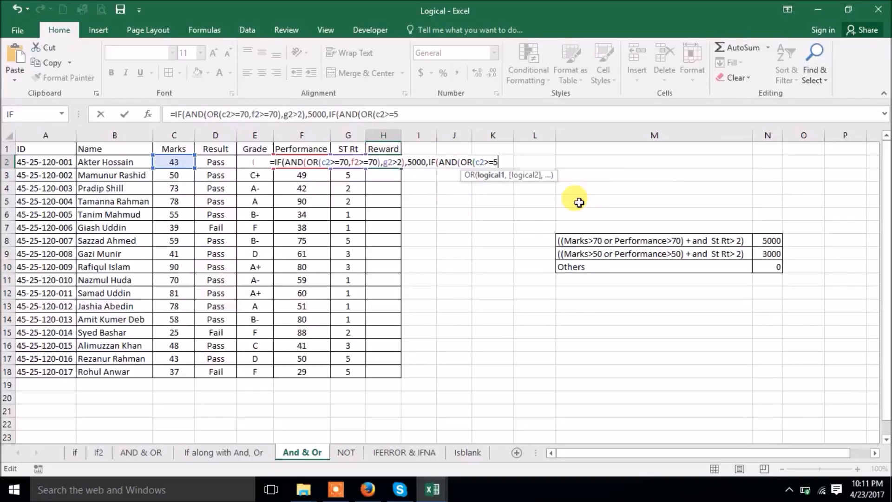
{"action": "type", "text": "0,f"}
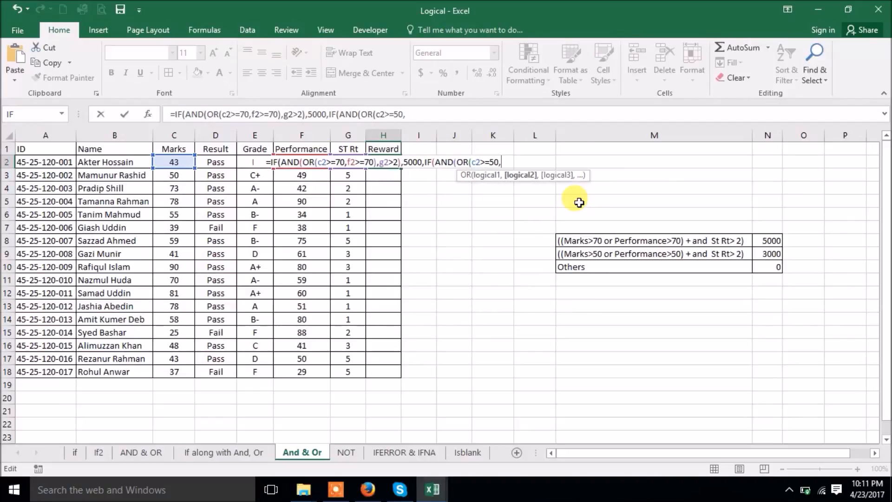
{"action": "type", "text": "2>="}
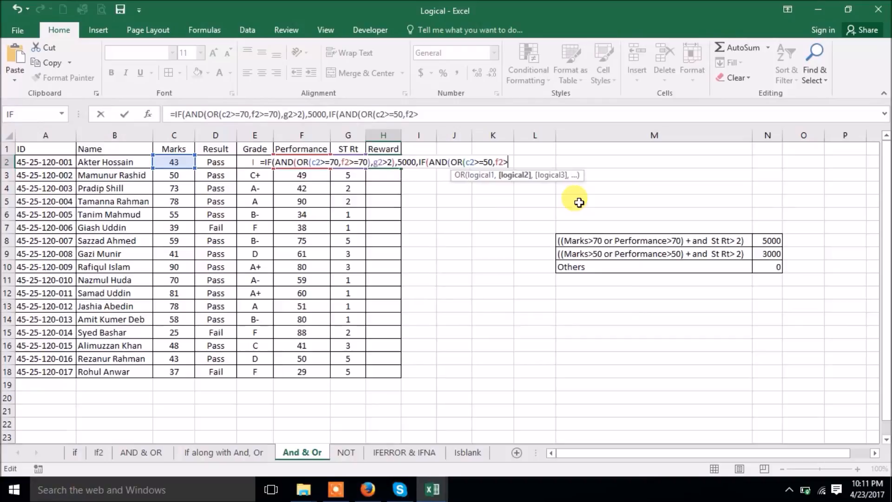
{"action": "type", "text": "50)"}
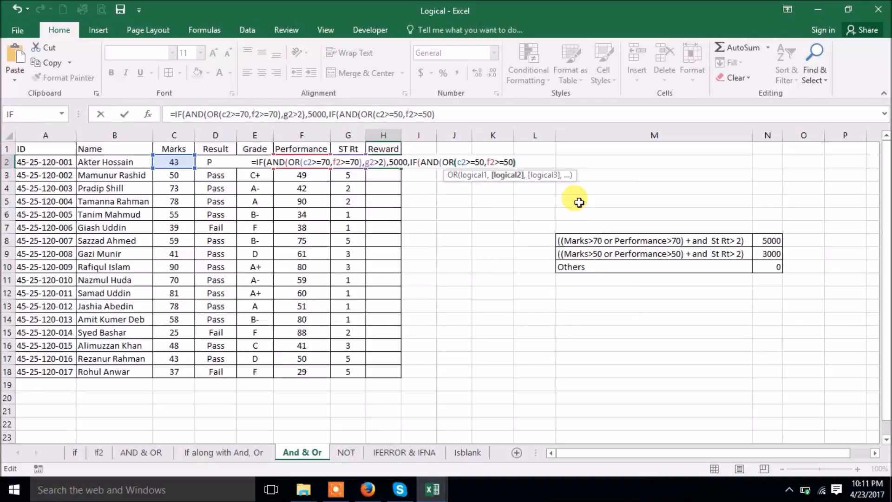
Step: Complete the nested AND with g2>2, return 3000 if true and 0 if false, and commit the H2 formula
{"action": "type", "text": ","}
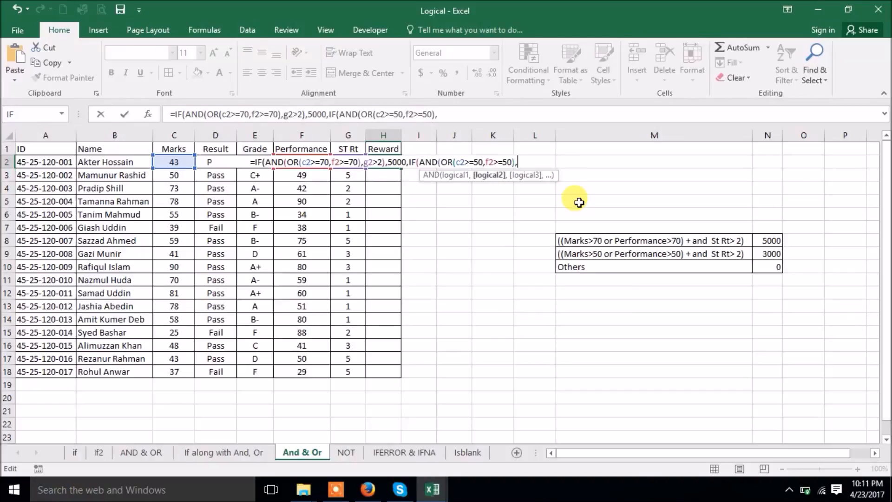
{"action": "type", "text": "g2"}
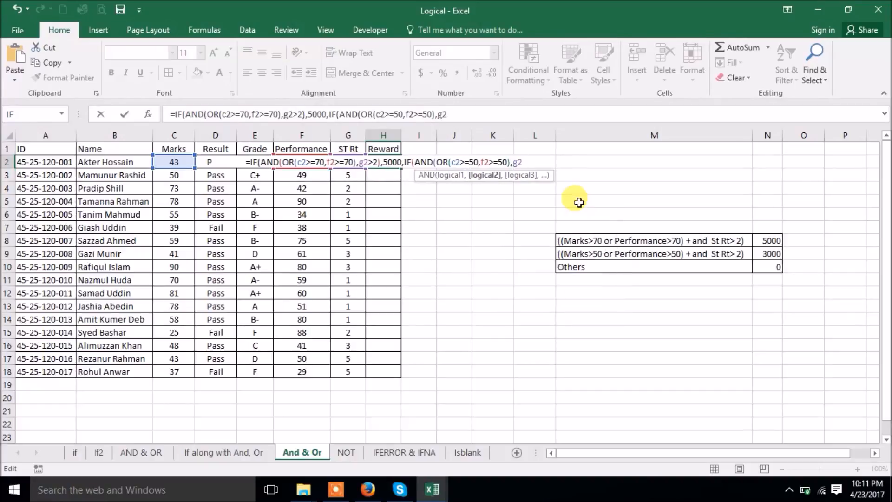
{"action": "type", "text": ">2"}
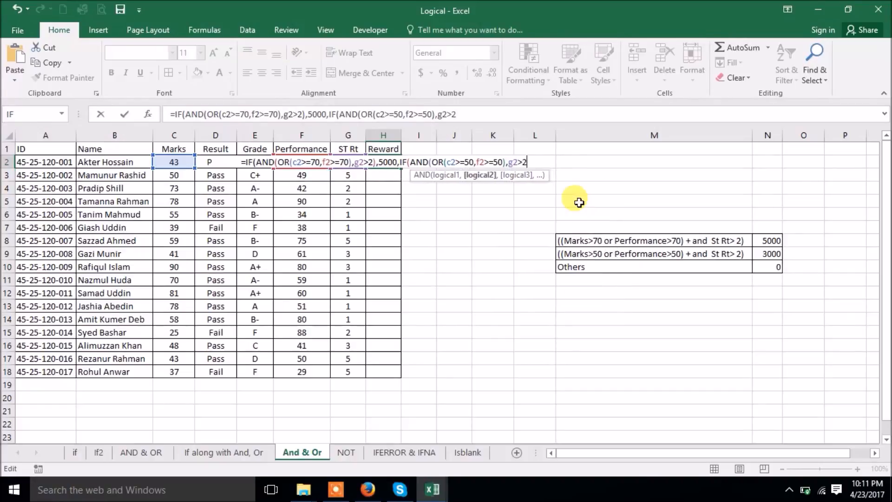
{"action": "type", "text": "),"}
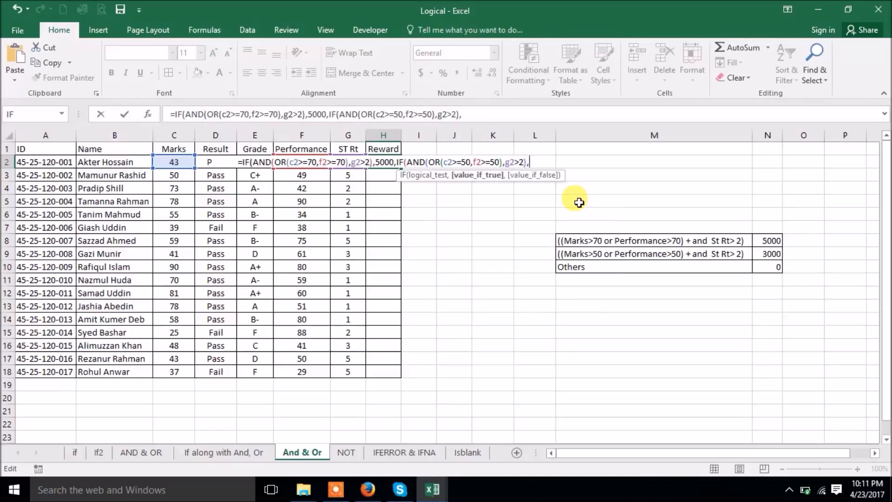
{"action": "type", "text": "3000,0)"}
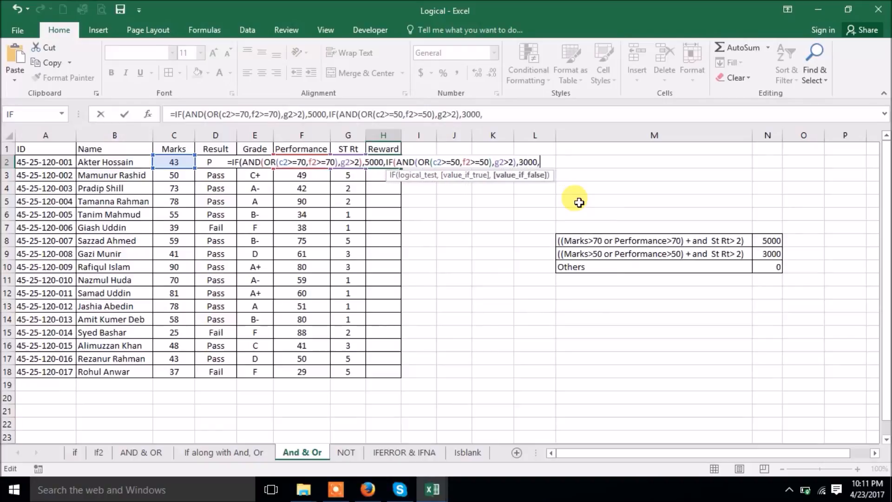
{"action": "type", "text": ")"}
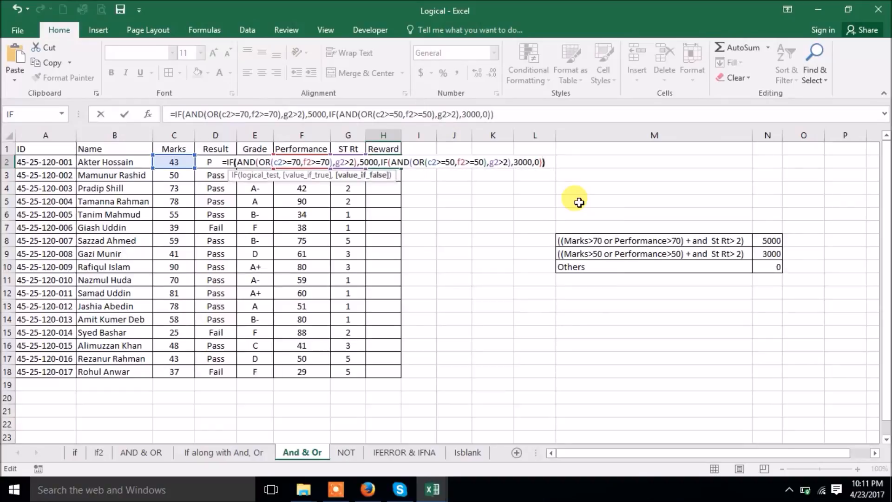
{"action": "key", "text": "Return"}
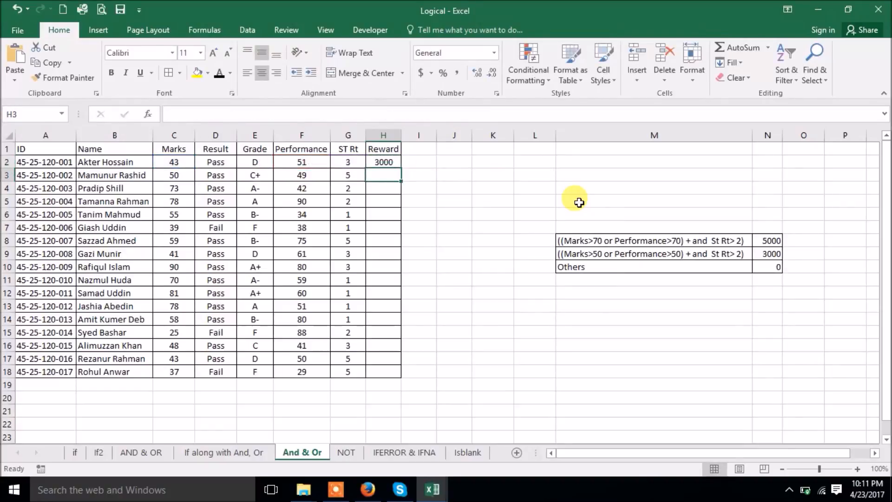
Step: Review the H2 reward formula, temporarily showing the sheet's formulas and examining the first OR condition on marks
{"action": "left_click", "coordinate": [387, 163]}
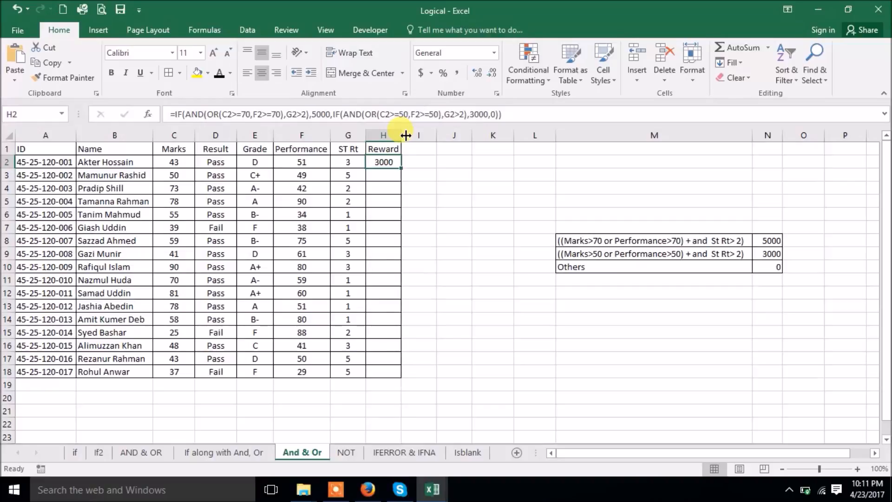
{"action": "key", "text": "ctrl+grave"}
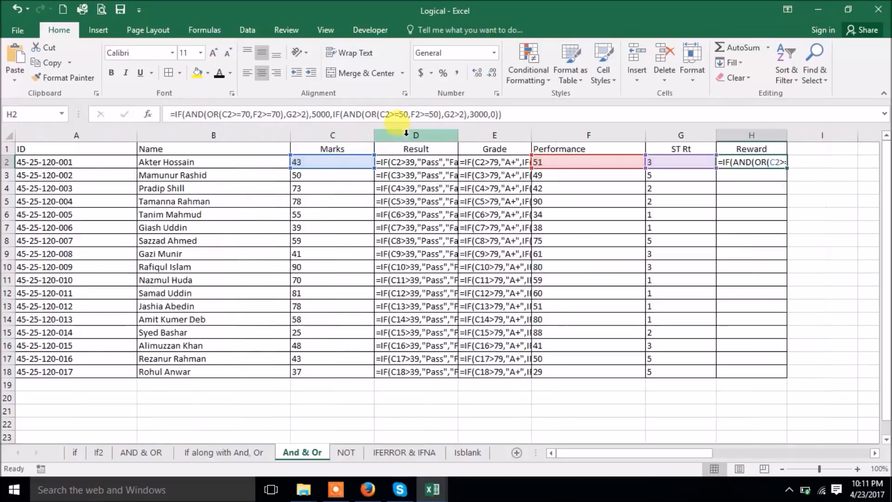
{"action": "key", "text": "ctrl+grave"}
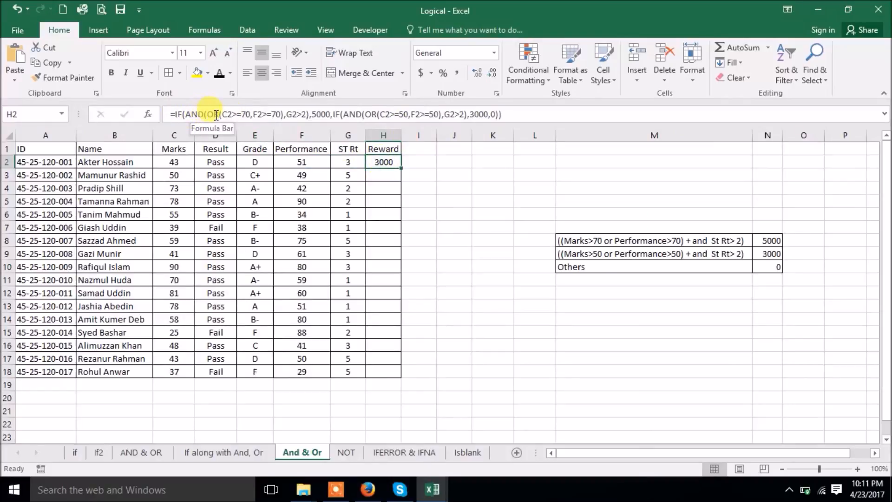
{"action": "mouse_move", "coordinate": [222, 114]}
{"action": "left_mouse_down"}
{"action": "mouse_move", "coordinate": [249, 119]}
{"action": "mouse_move", "coordinate": [233, 89]}
{"action": "mouse_move", "coordinate": [237, 109]}
{"action": "left_mouse_up"}
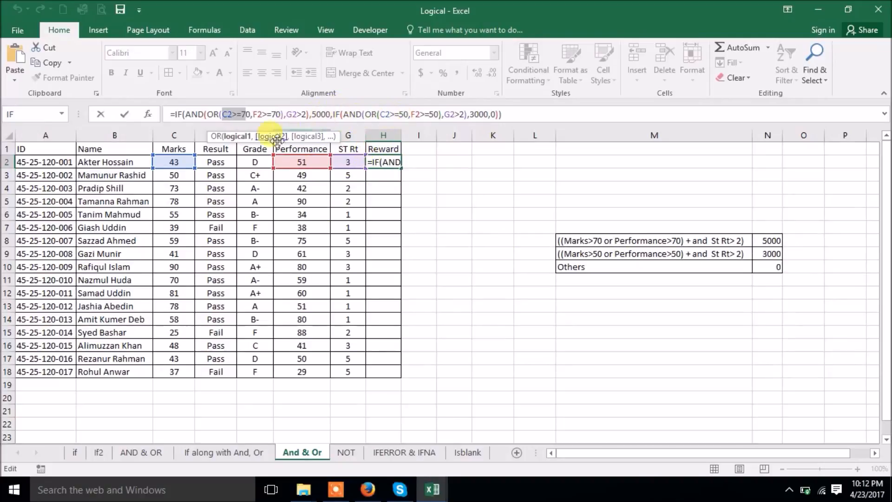
{"action": "left_click", "coordinate": [173, 161]}
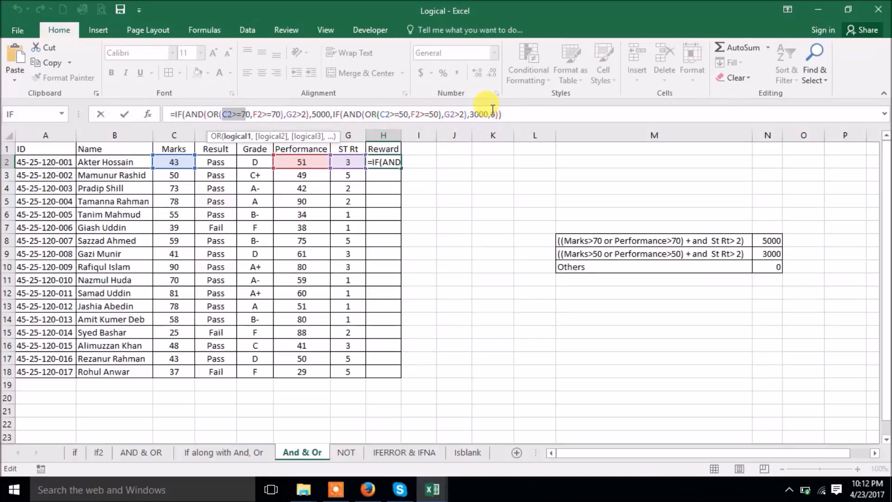
{"action": "key", "text": "Return"}
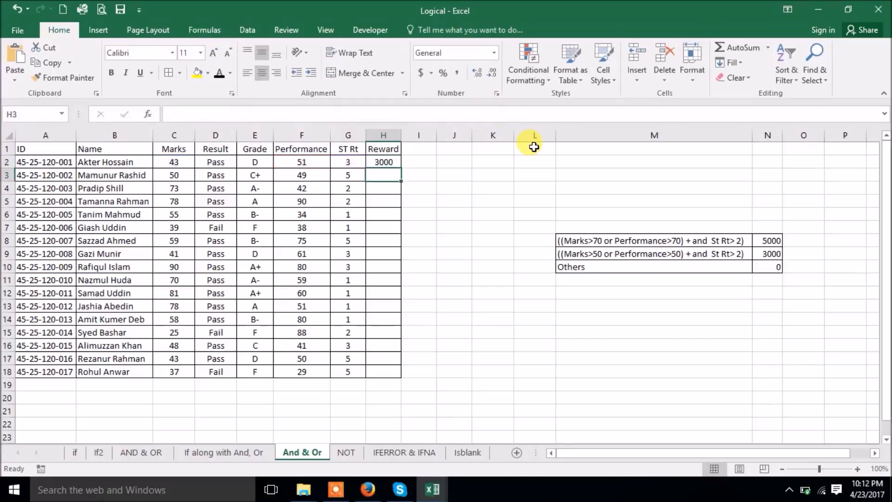
Step: Fill the H2 reward formula down the Reward column through H18
{"action": "left_click", "coordinate": [397, 165]}
{"action": "double_click", "coordinate": [402, 170]}
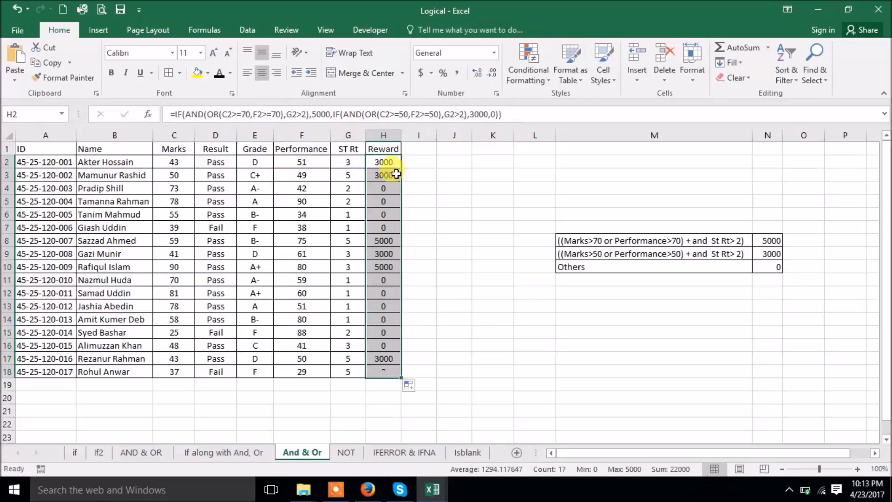
{"action": "left_click", "coordinate": [522, 358]}
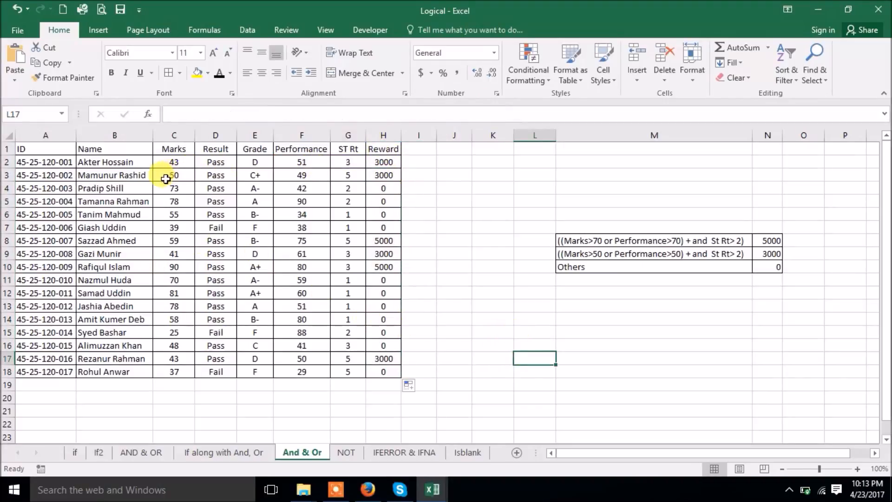
Step: Check the reward in H8 against that row's performance and ST Rt values
{"action": "left_click", "coordinate": [382, 242]}
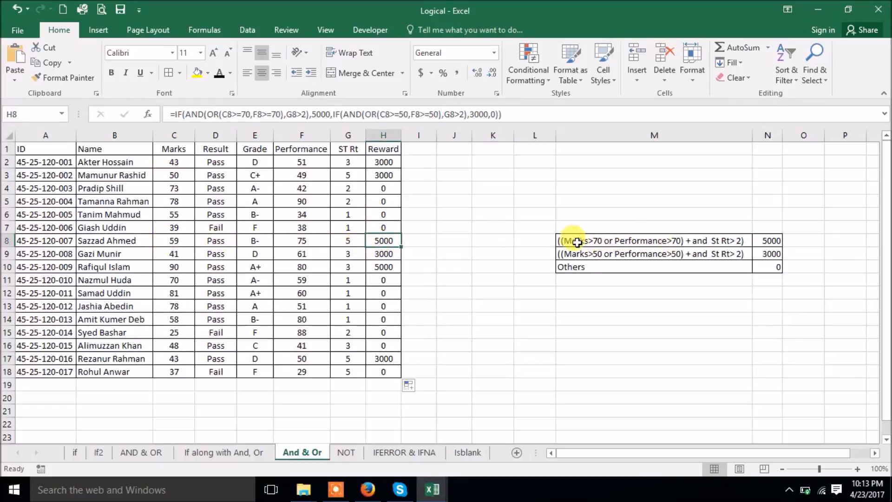
{"action": "left_click", "coordinate": [307, 241]}
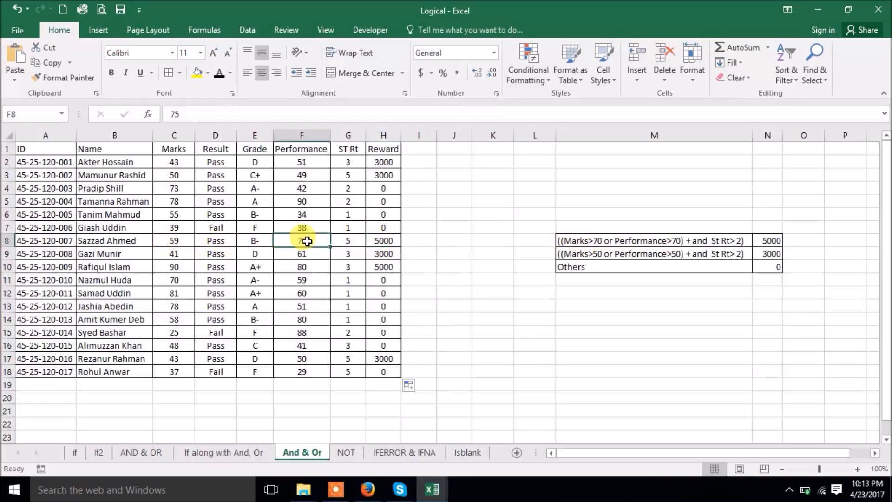
{"action": "left_click", "coordinate": [347, 240]}
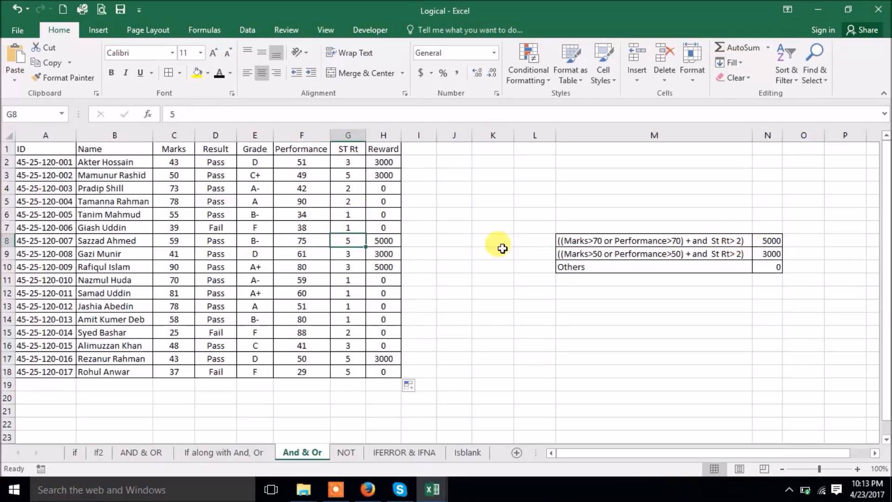
{"action": "left_click", "coordinate": [381, 240]}
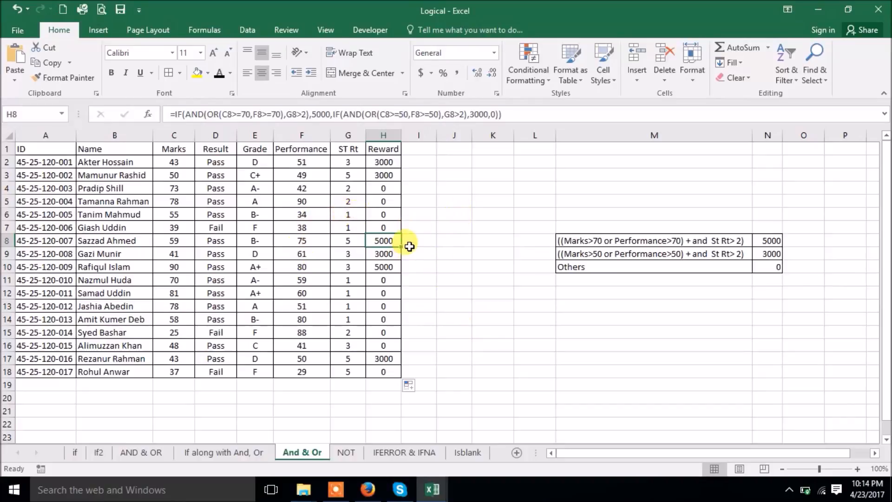
Step: Set the ST Rt value in G4 to 3 to test the reward formula
{"action": "left_click", "coordinate": [309, 189]}
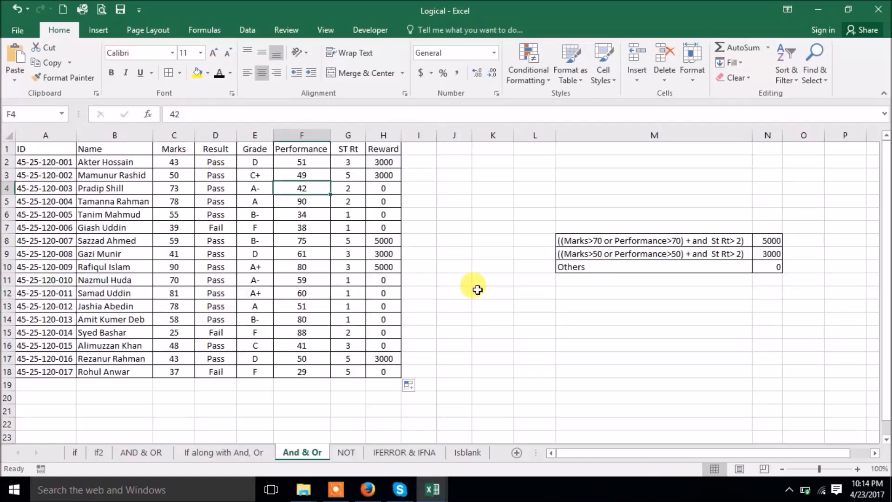
{"action": "key", "text": "Right"}
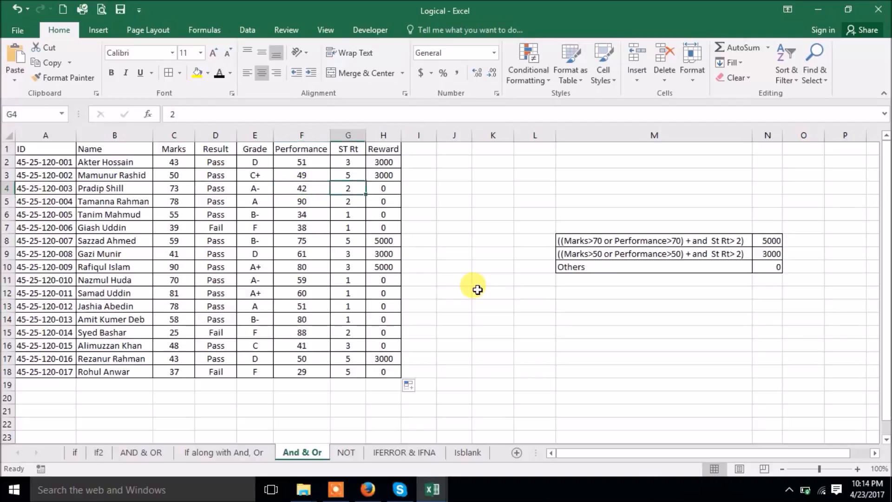
{"action": "type", "text": "3"}
{"action": "key", "text": "Return"}
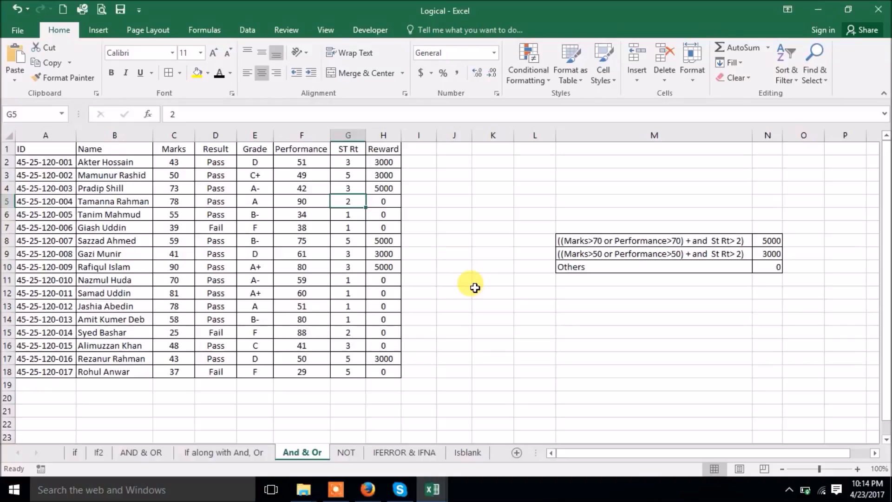
{"action": "left_click", "coordinate": [335, 489]}
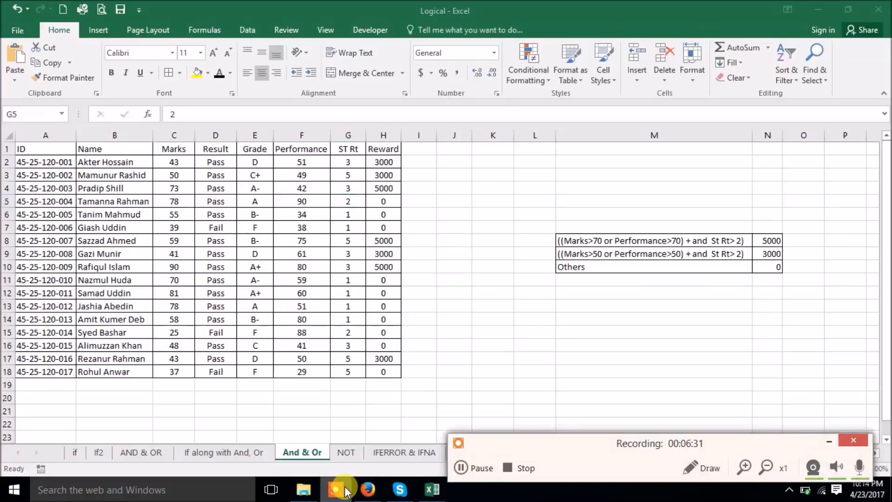
{"action": "left_click", "coordinate": [829, 439]}
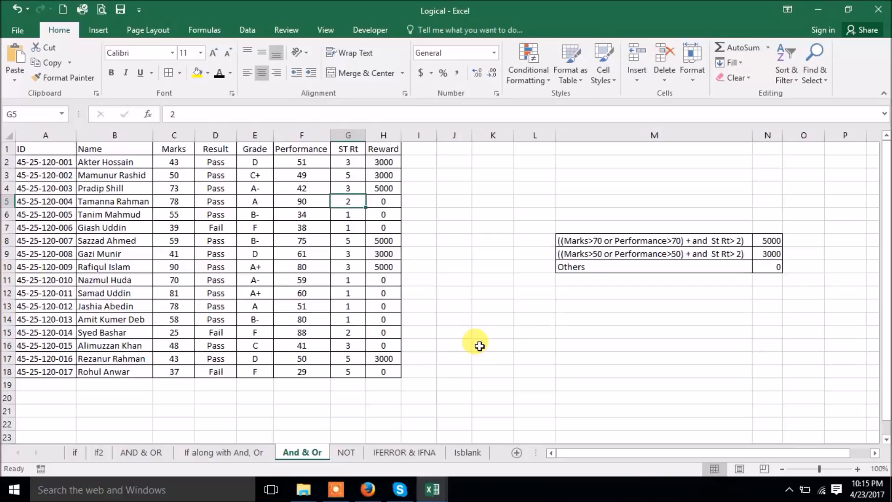
Step: Switch to Firefox and view the Share Your Knowledge Facebook page and the Excel Friend YouTube channel
{"action": "left_click", "coordinate": [368, 489]}
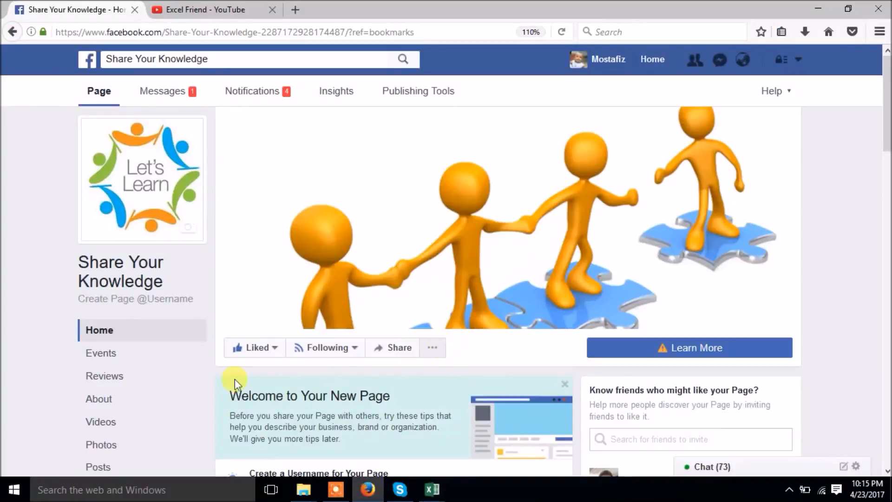
{"action": "left_click", "coordinate": [211, 10]}
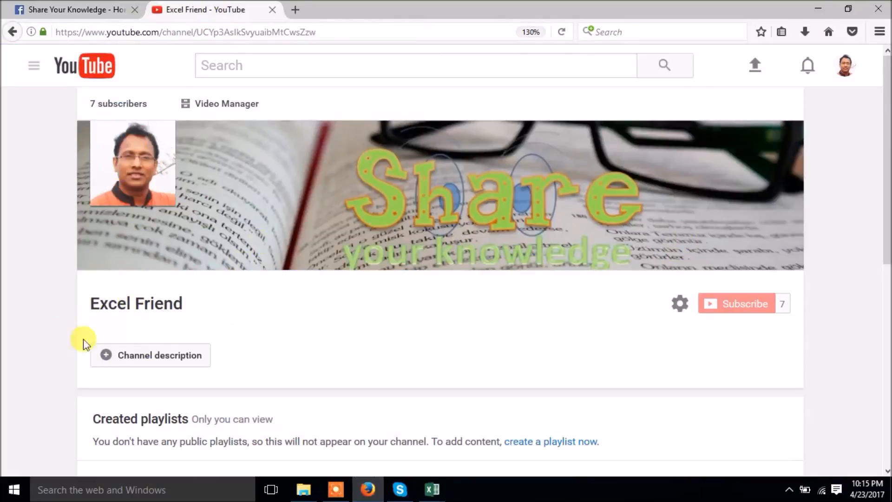
Step: Return to the Share Your Knowledge Facebook page and look through its posts, events, reviews and videos sections
{"action": "left_click", "coordinate": [76, 10]}
{"action": "mouse_move", "coordinate": [312, 359]}
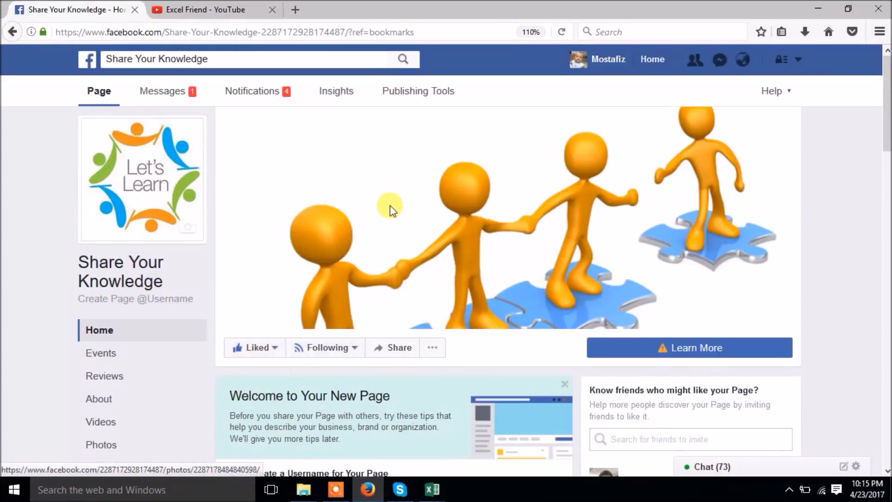
{"action": "scroll", "coordinate": [390, 211], "scroll_direction": "down", "scroll_amount": 5}
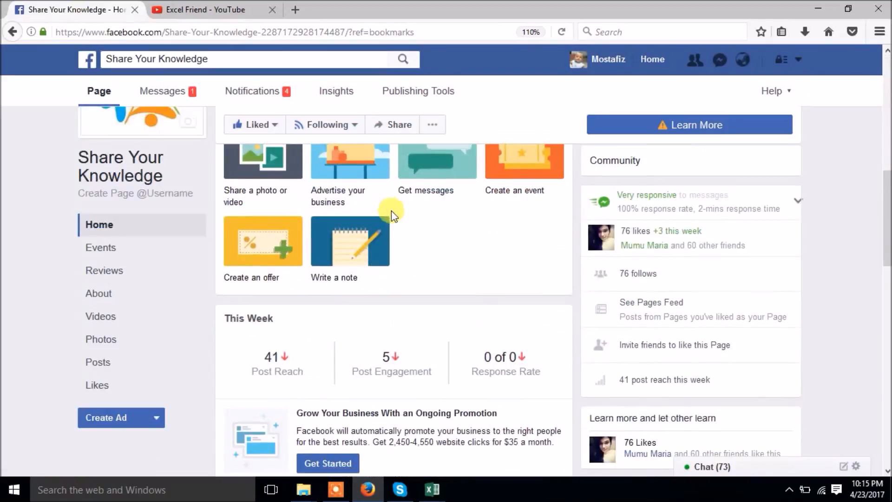
{"action": "scroll", "coordinate": [391, 213], "scroll_direction": "down", "scroll_amount": 5}
{"action": "scroll", "coordinate": [392, 219], "scroll_direction": "down", "scroll_amount": 3}
{"action": "scroll", "coordinate": [381, 223], "scroll_direction": "up", "scroll_amount": 6}
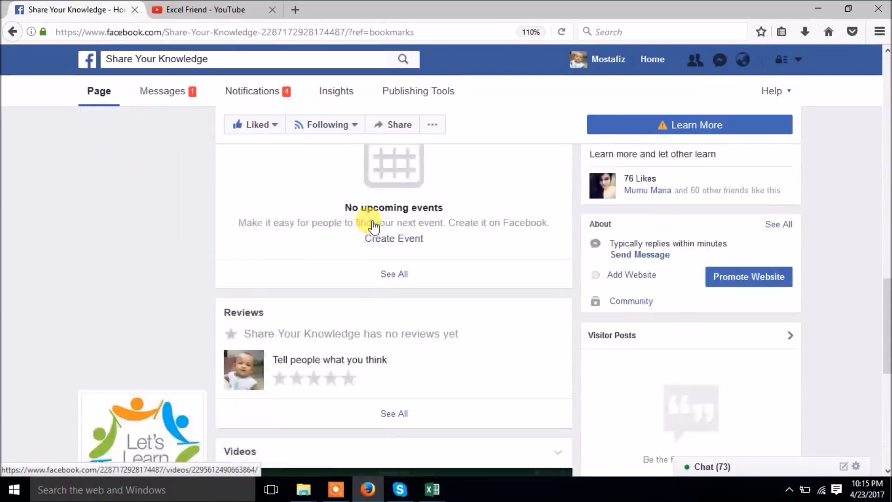
{"action": "scroll", "coordinate": [340, 243], "scroll_direction": "up", "scroll_amount": 3}
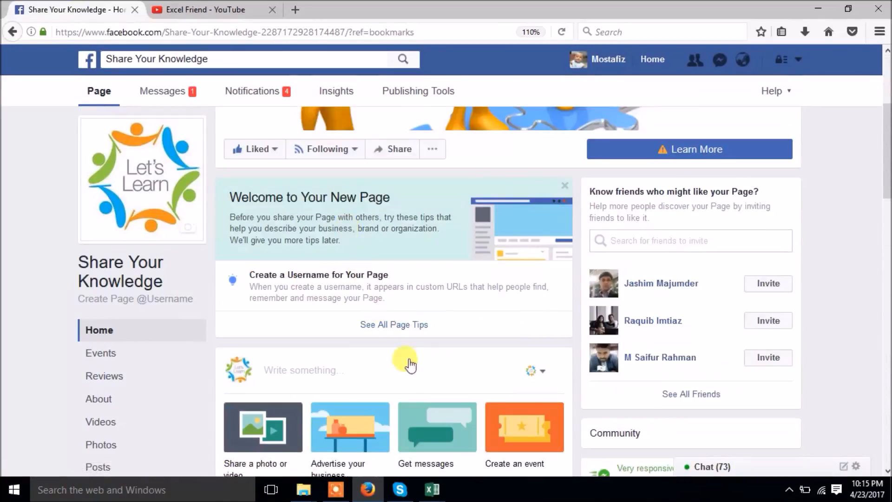
{"action": "left_click", "coordinate": [344, 496]}
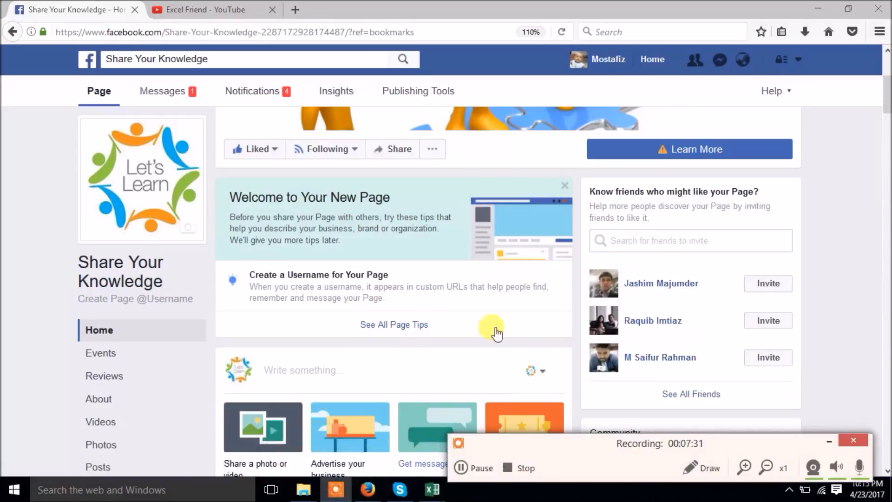
{"action": "left_click", "coordinate": [511, 468]}
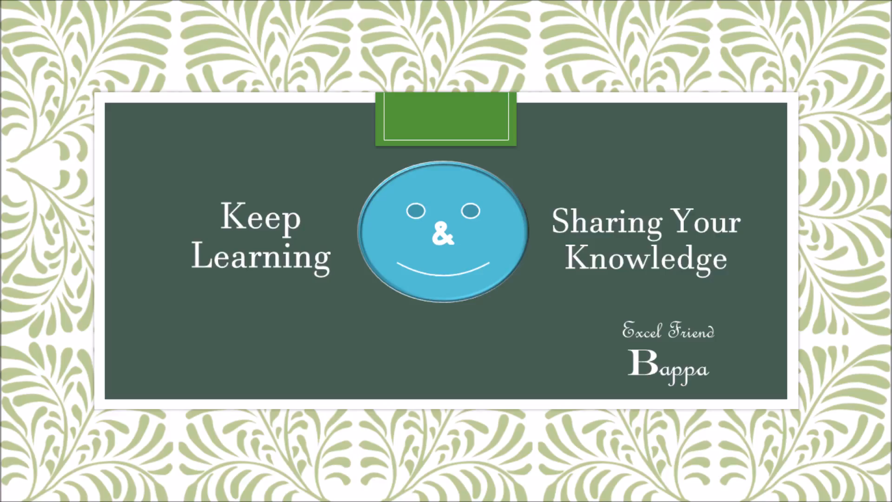